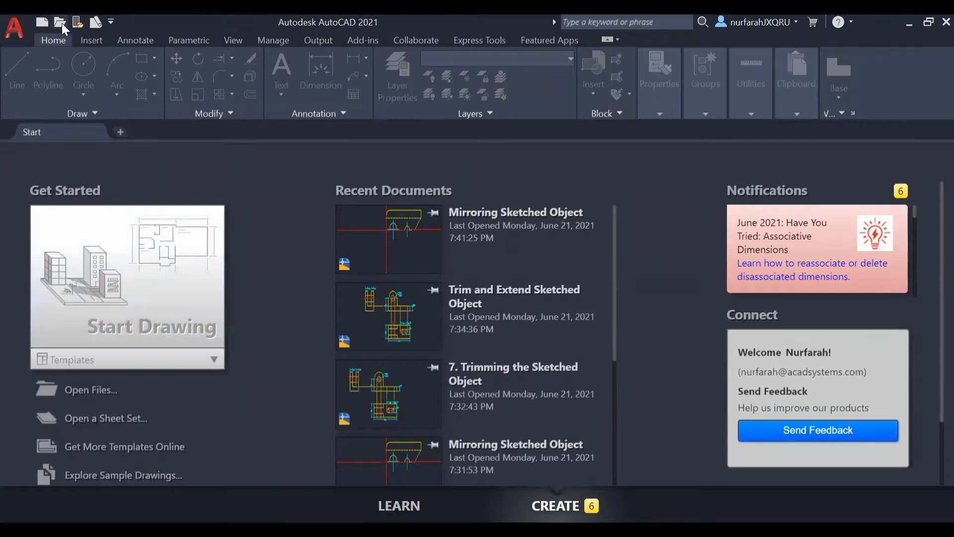
Open the drawing file Offsetting Sketched Object
key(ctrl+o)
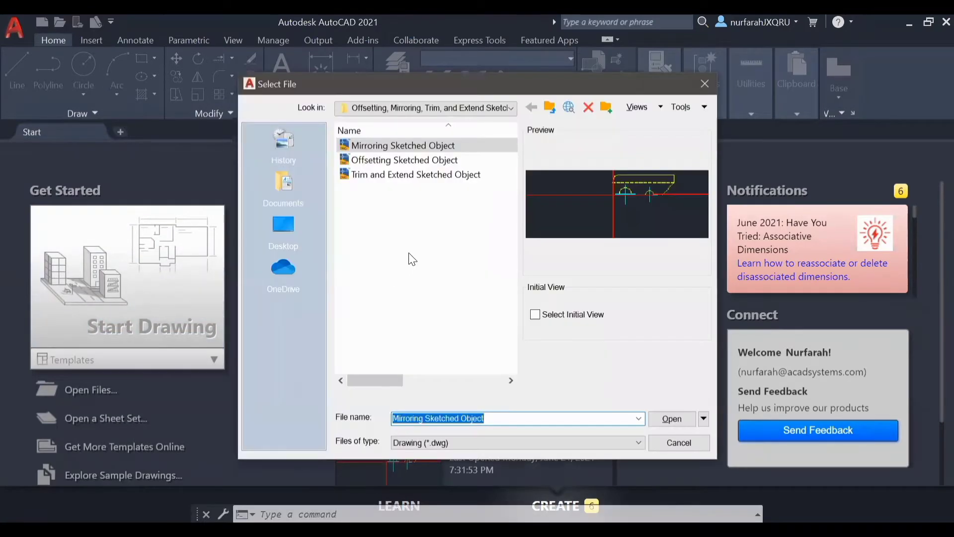
click(417, 161)
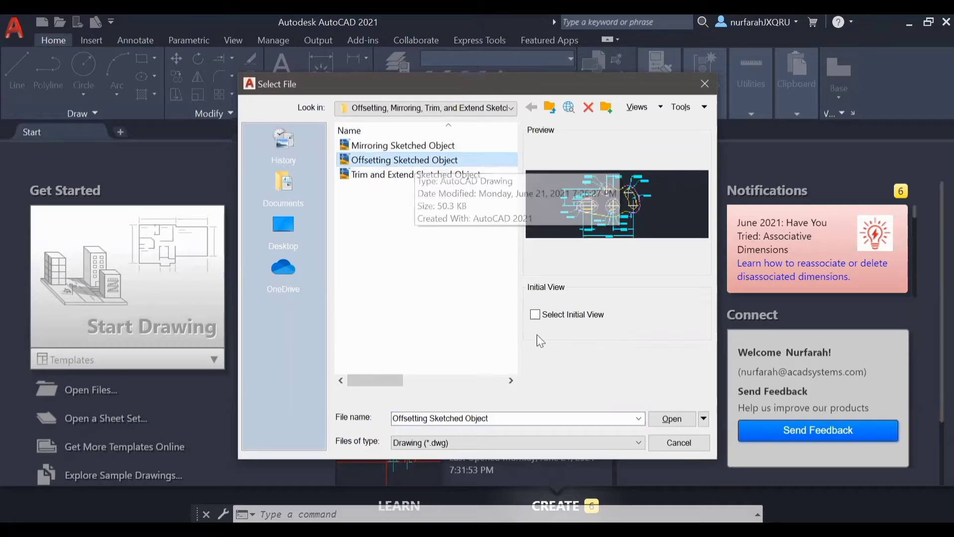
click(672, 418)
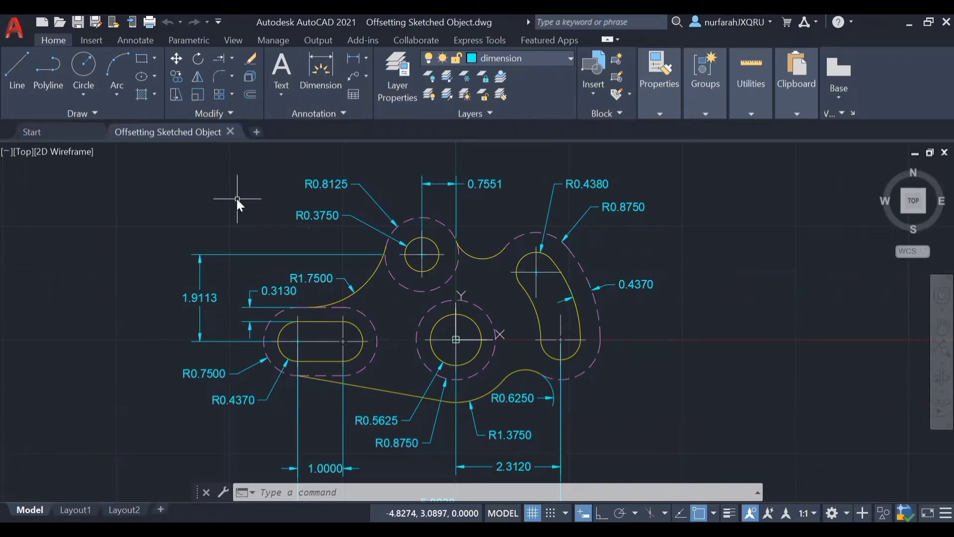
Offset the straight slot's inner outline outward by 0.313 with the Offset command
text(o)
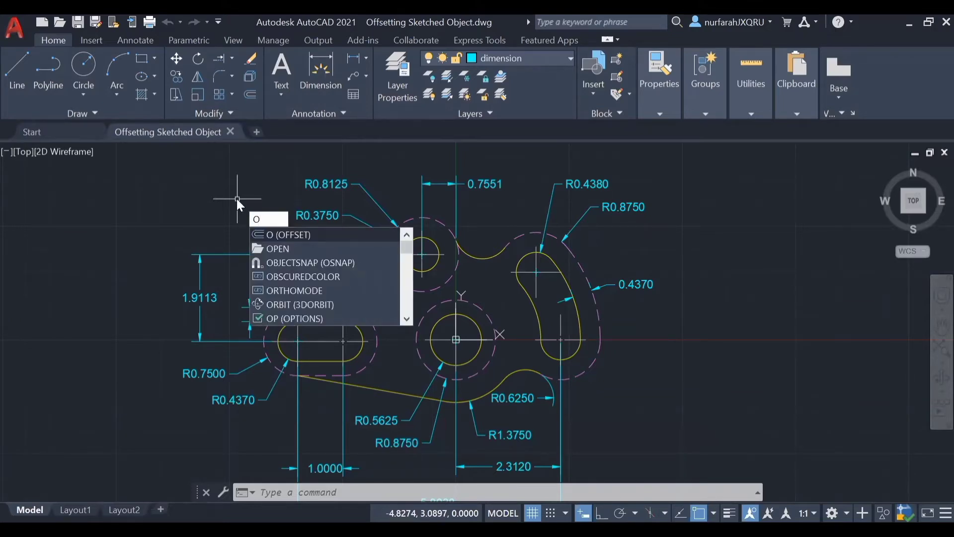
key(Return)
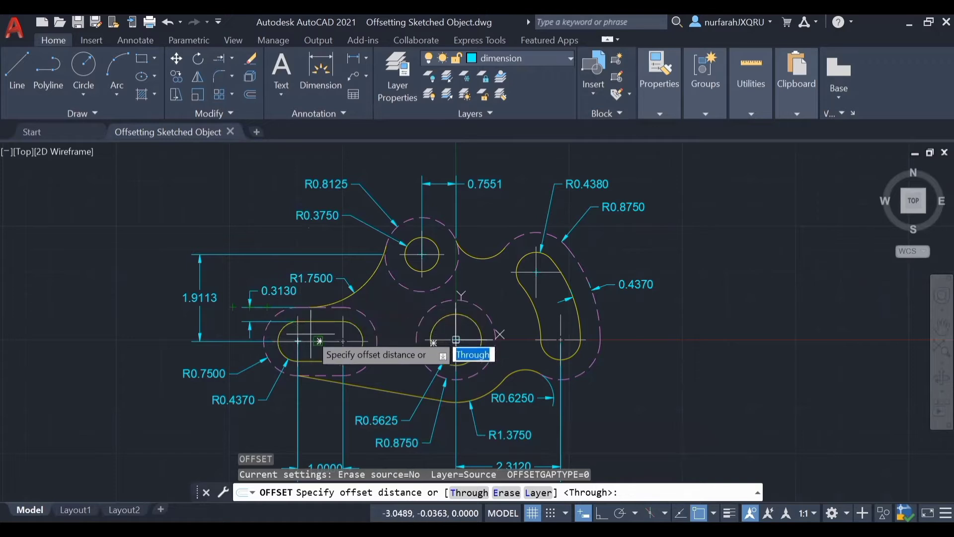
text(0.313)
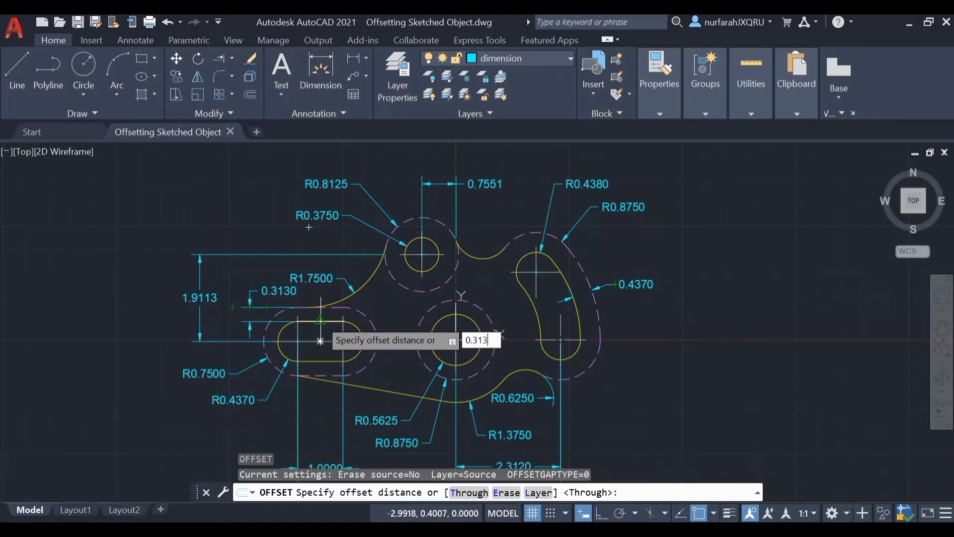
key(Return)
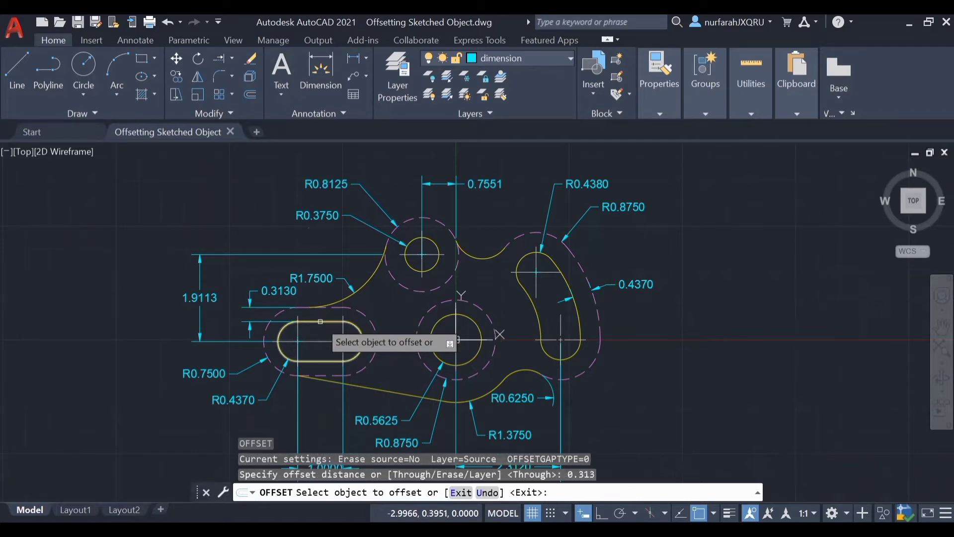
click(320, 321)
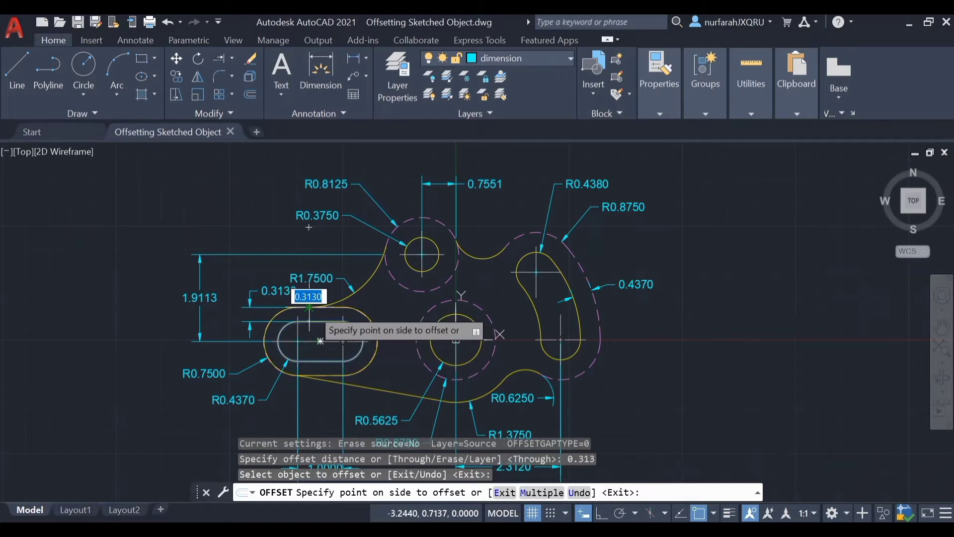
click(309, 307)
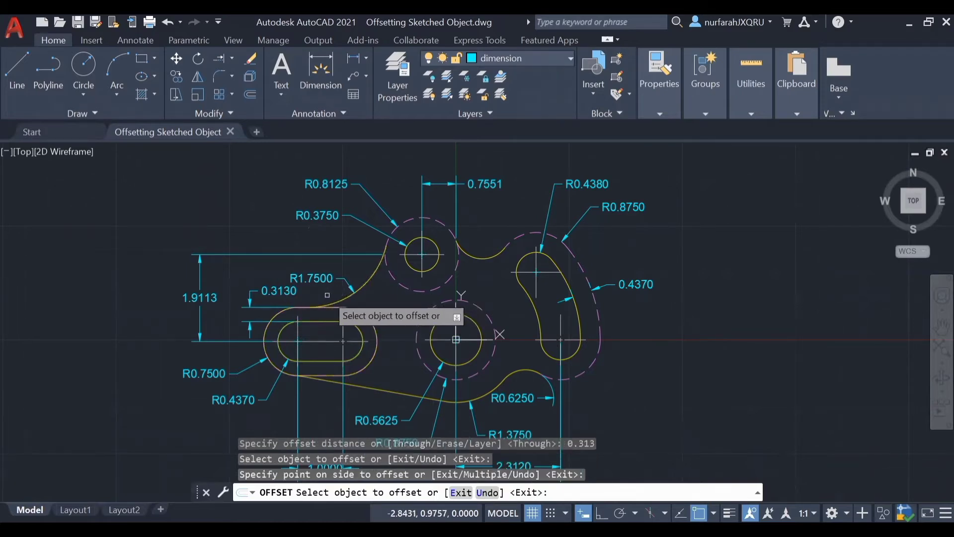
key(Escape)
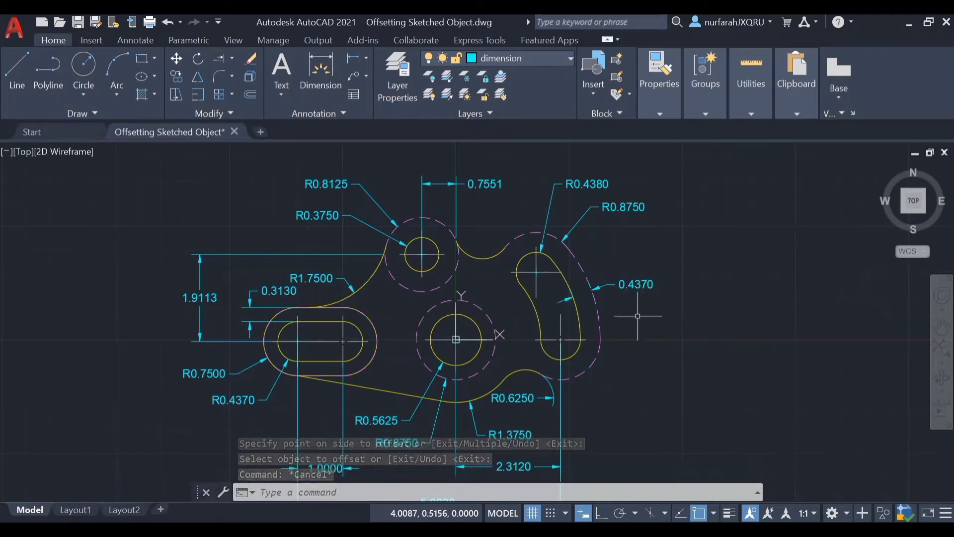
Offset the curved slot's inner outline outward by 0.437
key(Return)
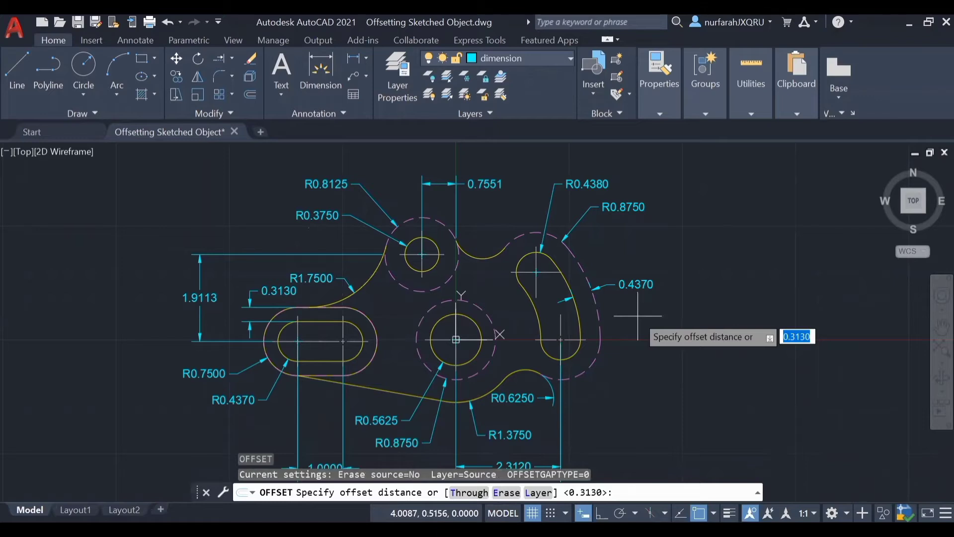
text(0.437)
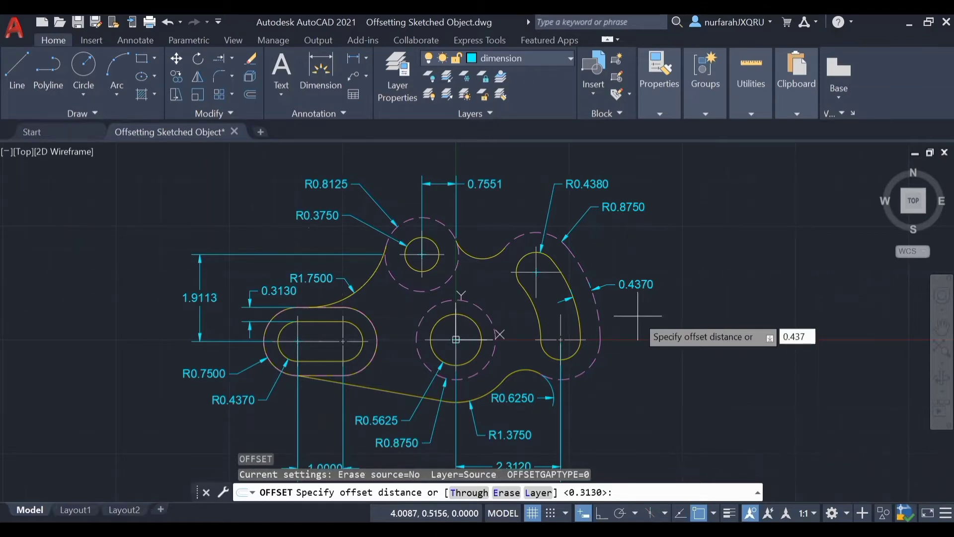
key(Return)
click(580, 340)
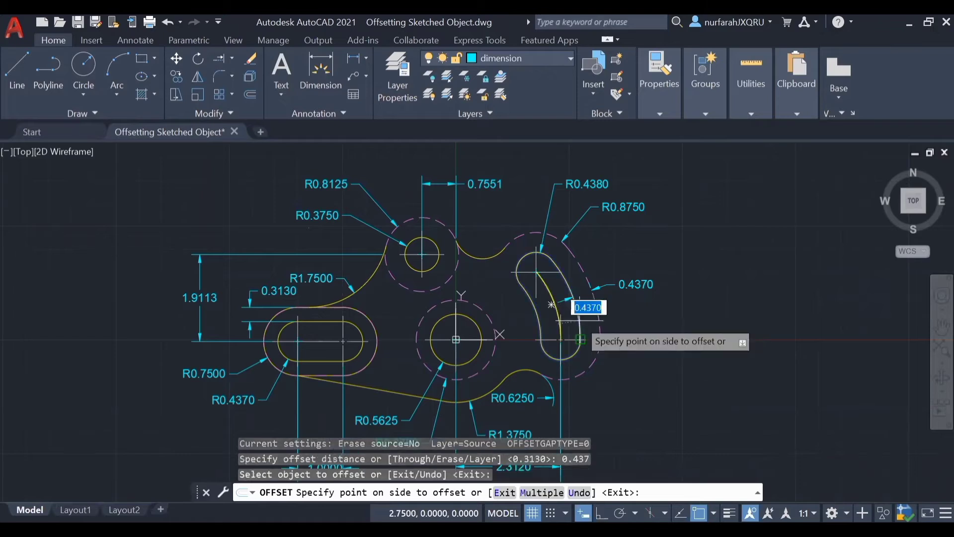
click(653, 321)
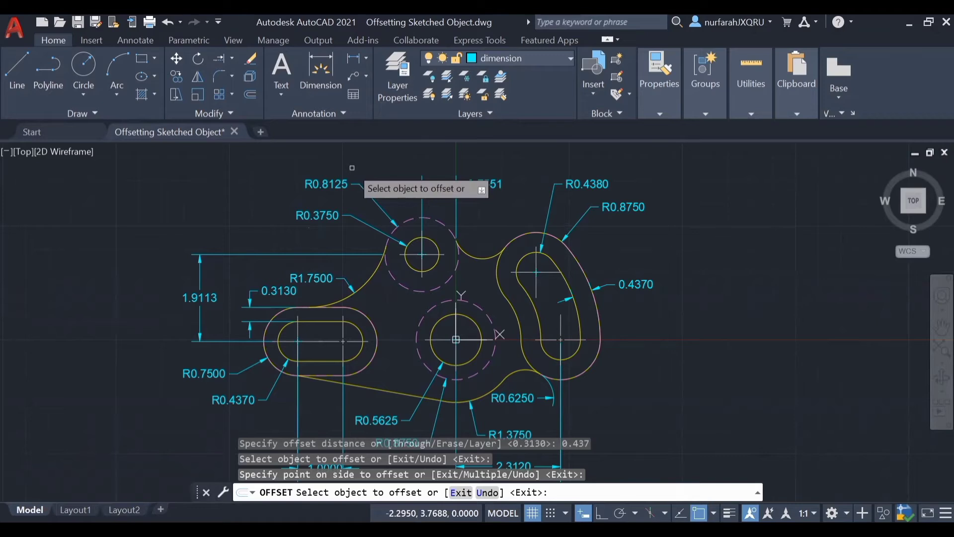
key(Escape)
Offset the R0.3750 circle outward using the Through option, through a point on the dashed R0.8125 circle
text(O)
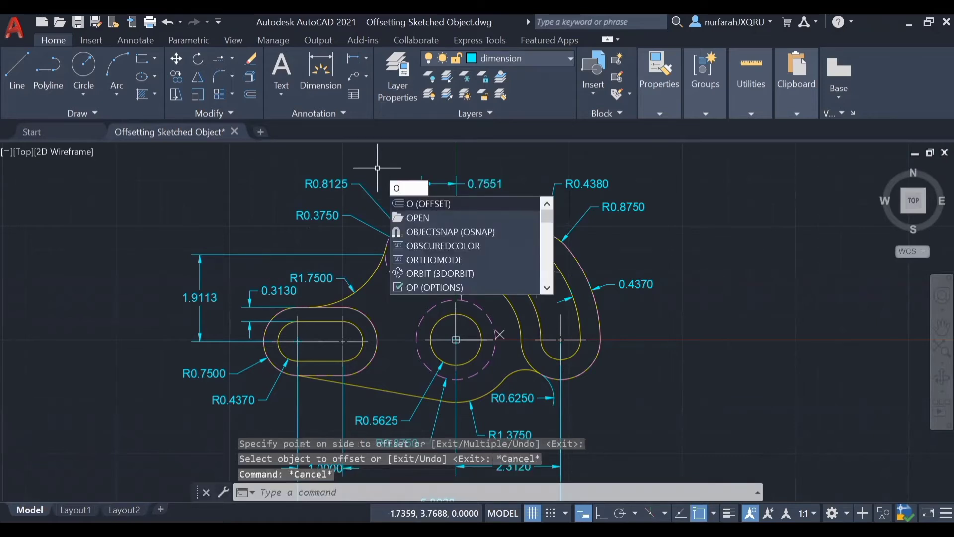
key(Return)
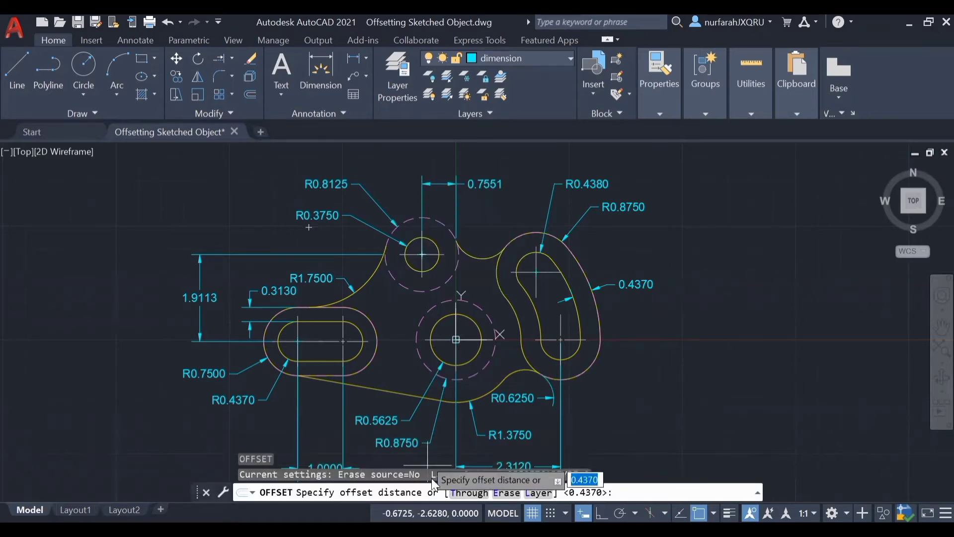
click(467, 492)
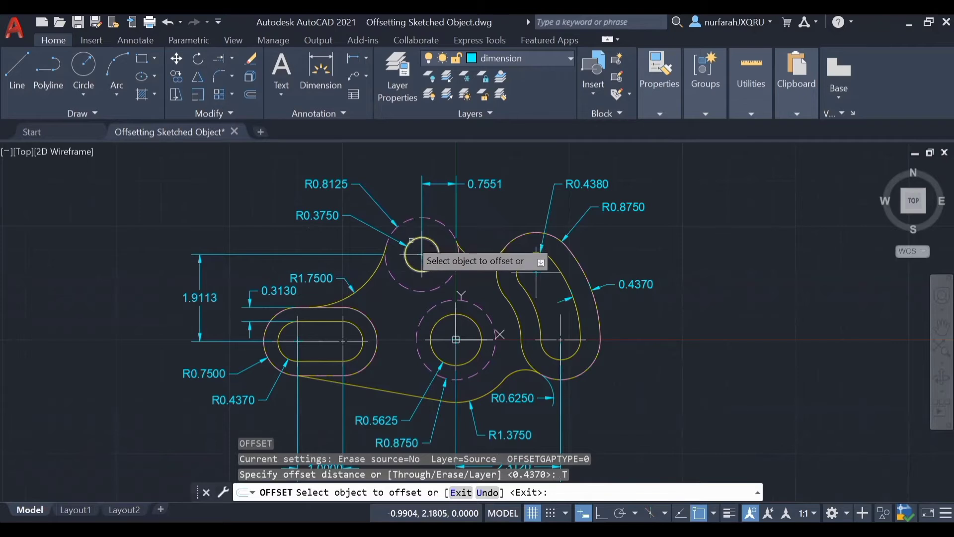
click(408, 239)
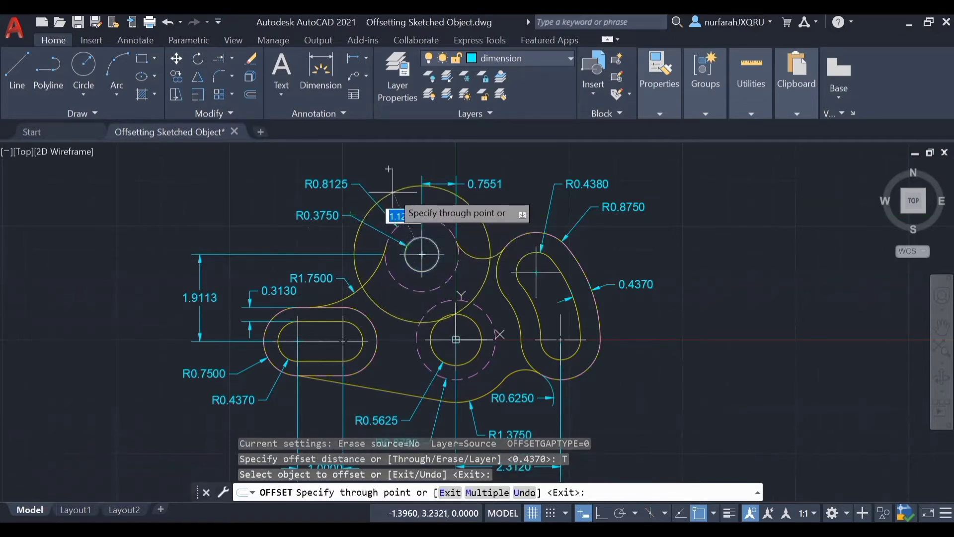
click(397, 226)
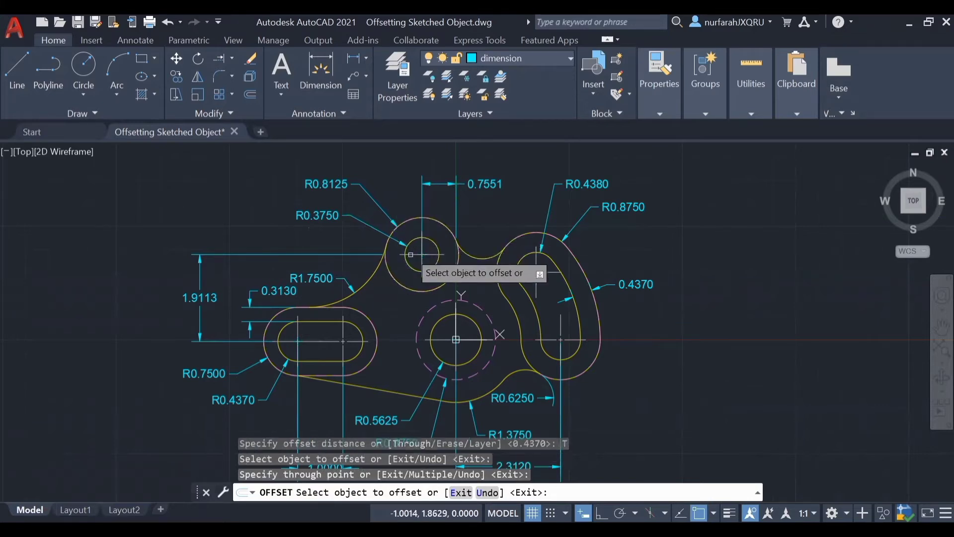
Offset the R0.5625 circle at the origin outward through a point on the dashed R0.8750 circle around it
click(439, 319)
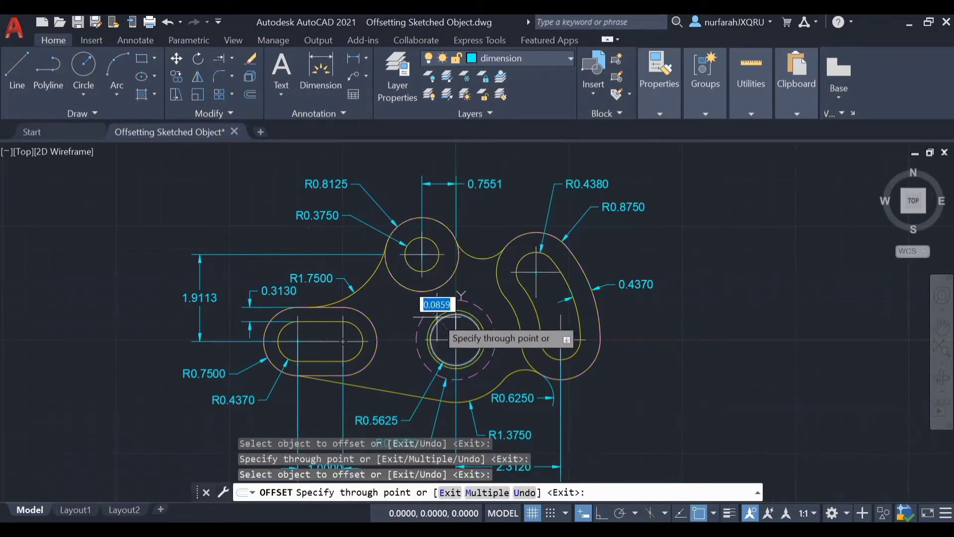
click(447, 379)
key(Return)
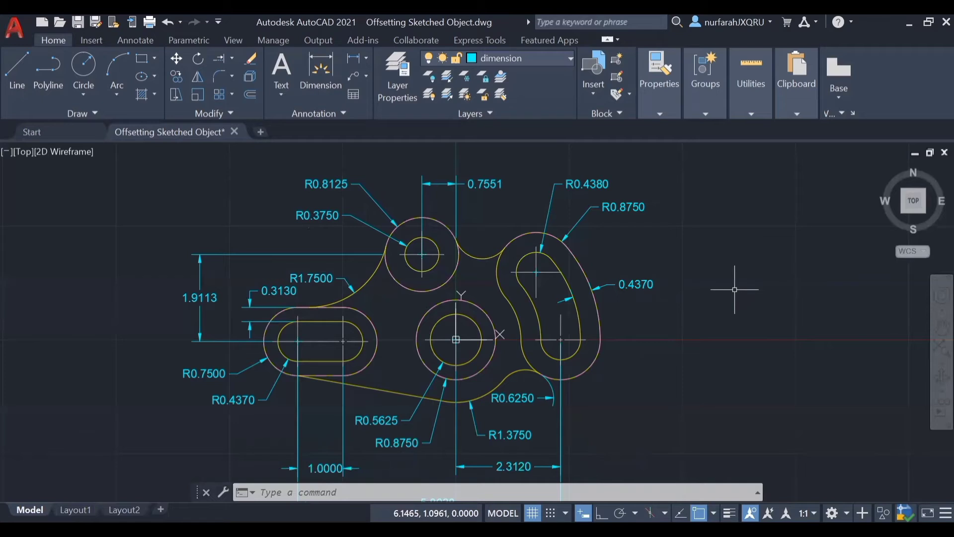
Open the drawing file Mirroring Sketched Object
click(59, 25)
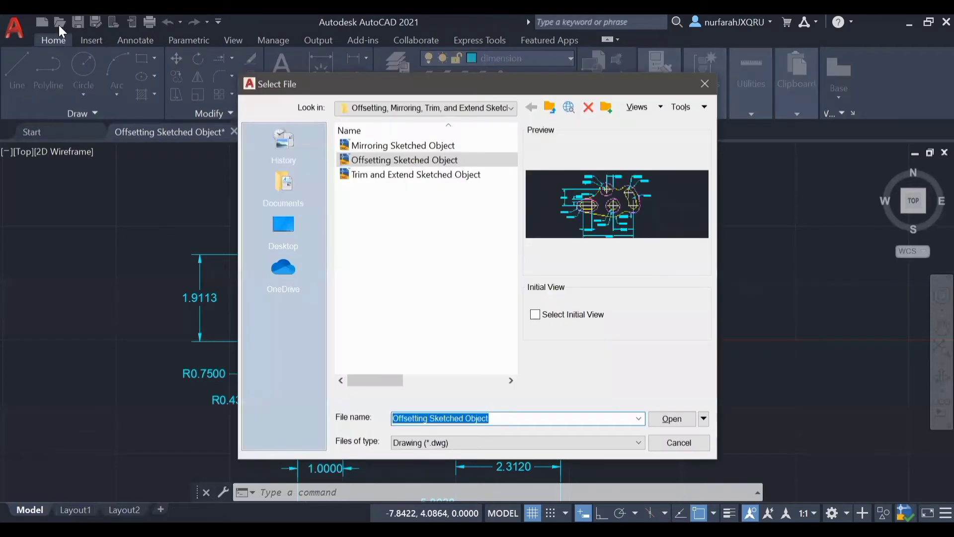
click(384, 145)
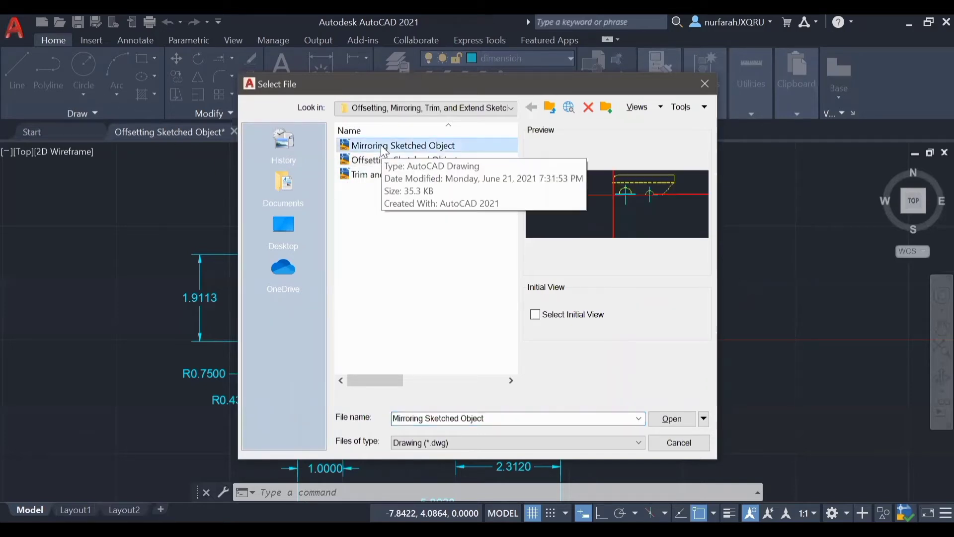
click(663, 424)
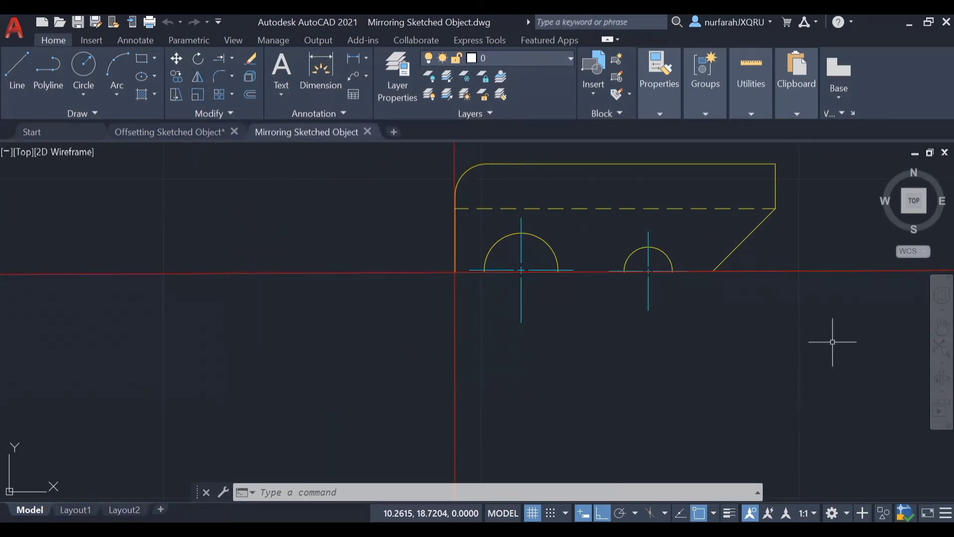
Mirror the half profile with its dashed line and two arcs about the horizontal red centreline, keeping the source objects
text(MI)
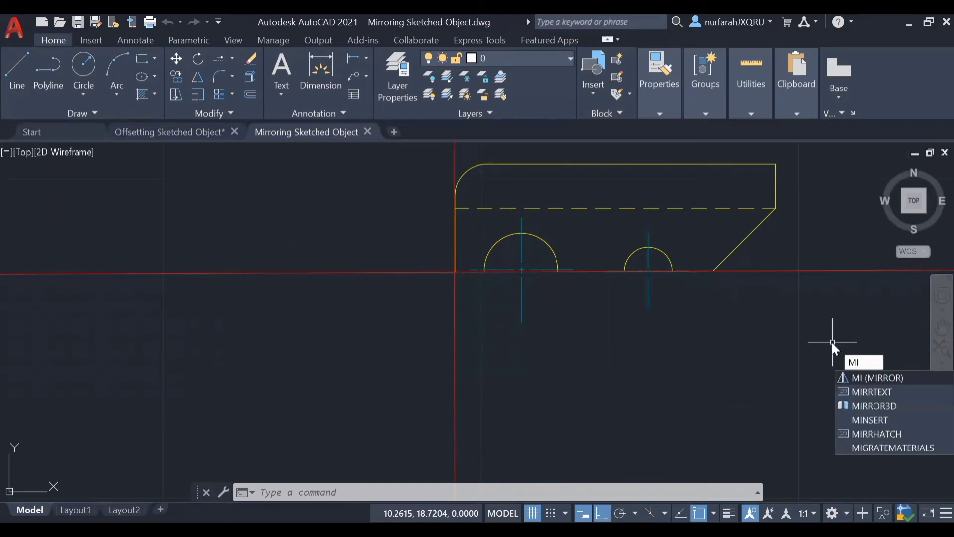
key(Return)
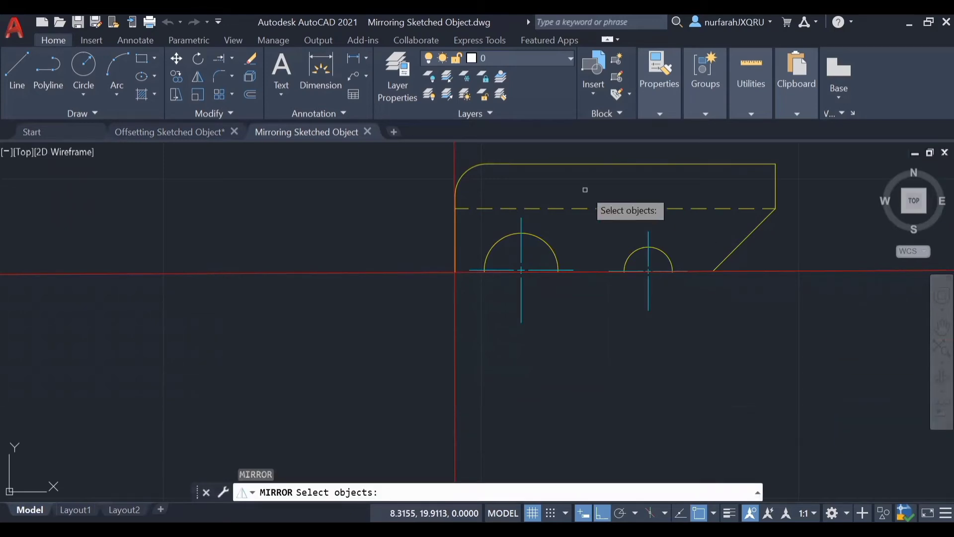
click(436, 150)
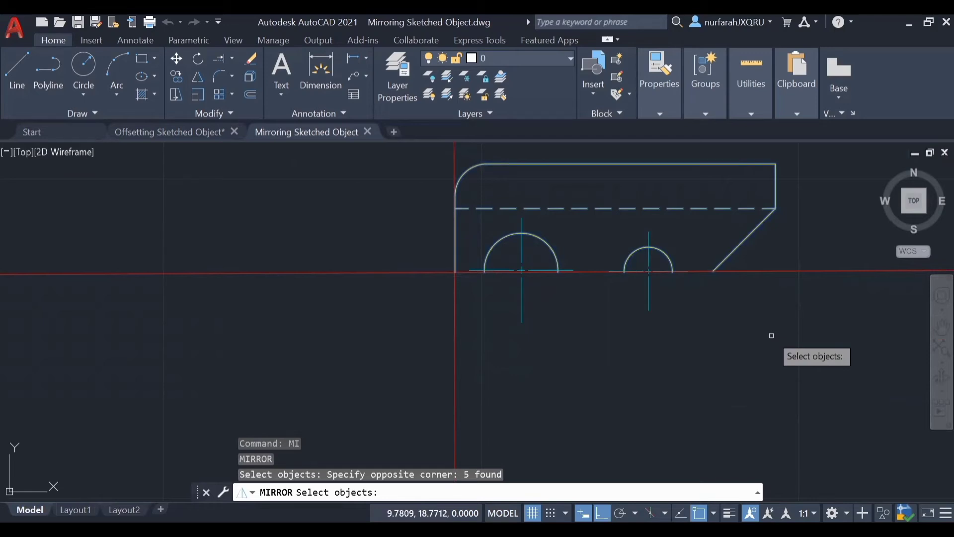
key(Return)
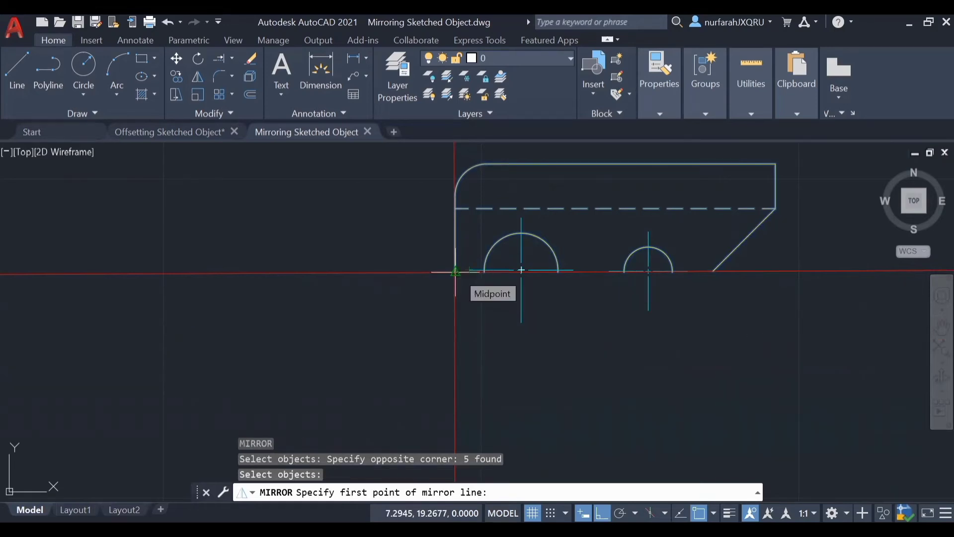
click(462, 271)
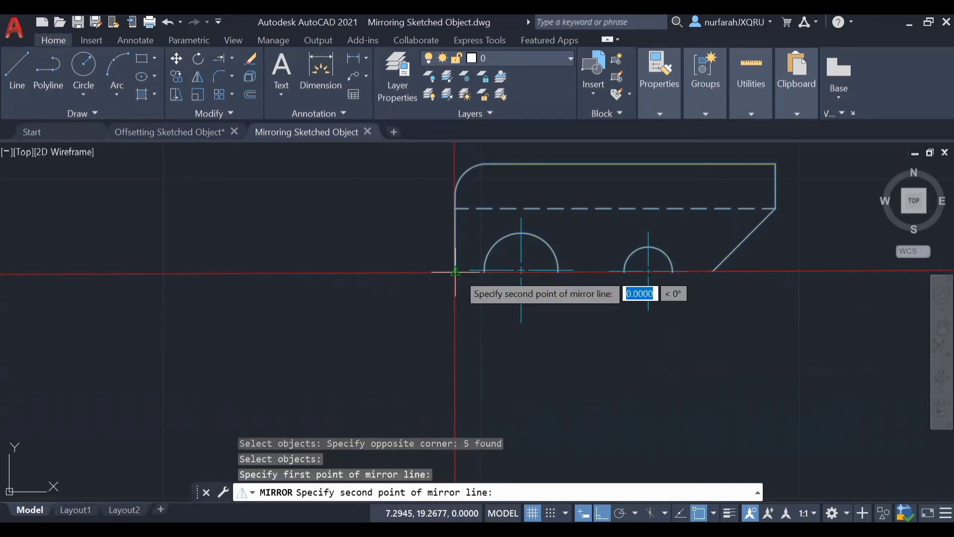
click(713, 271)
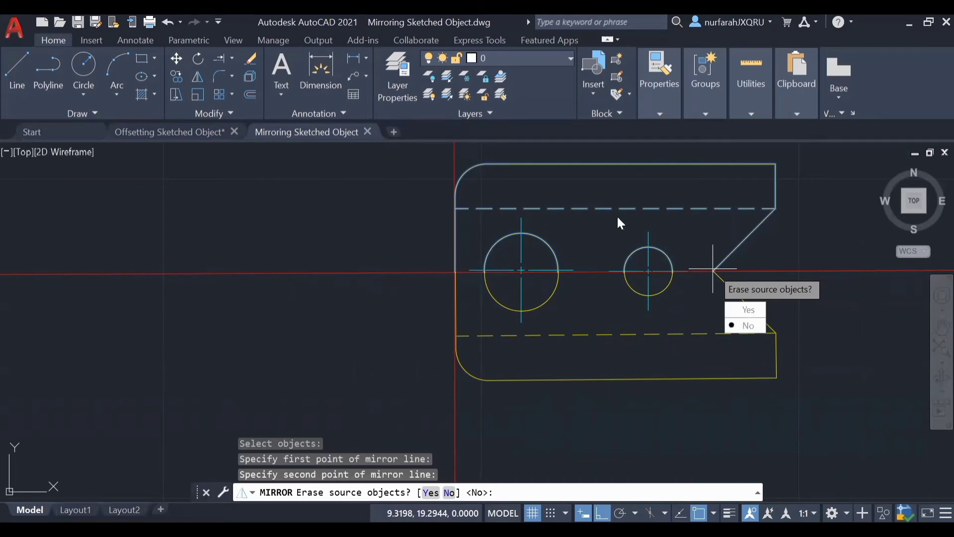
click(759, 324)
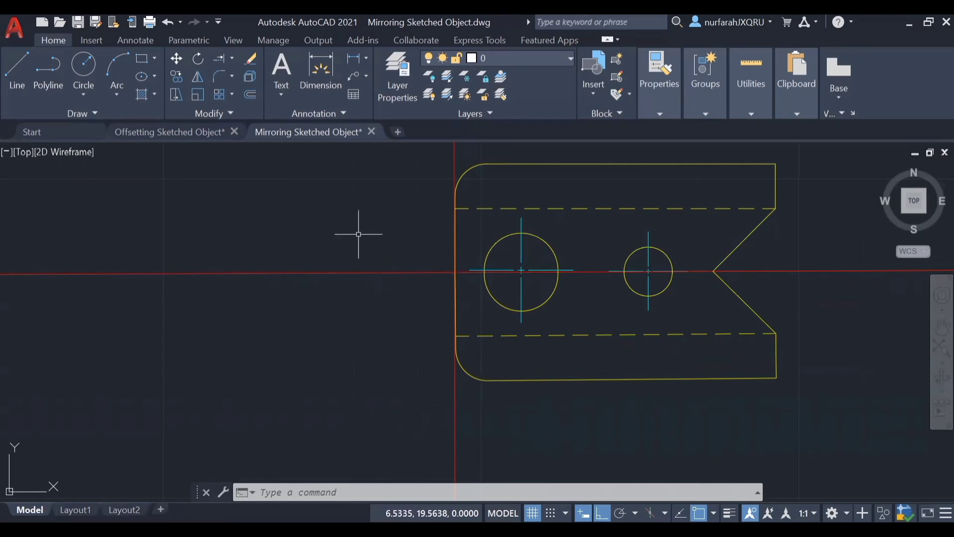
Mirror the whole part with its circles and centre marks about the vertical red centreline, erasing the source objects
text(MI)
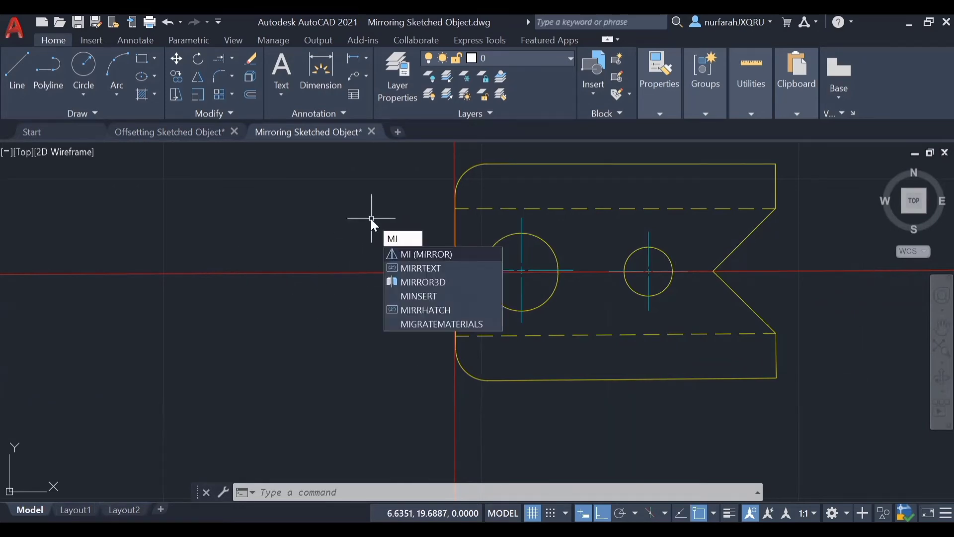
key(Return)
click(437, 150)
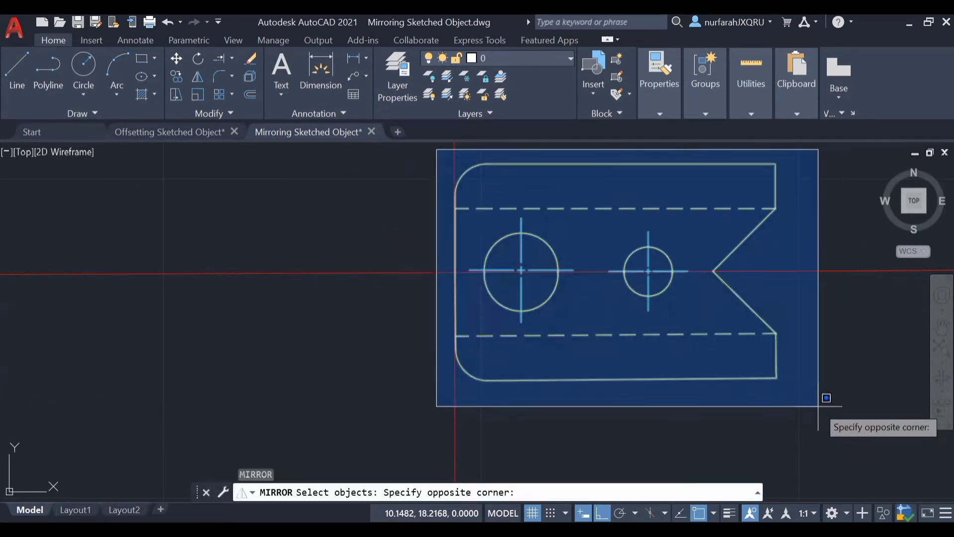
click(844, 403)
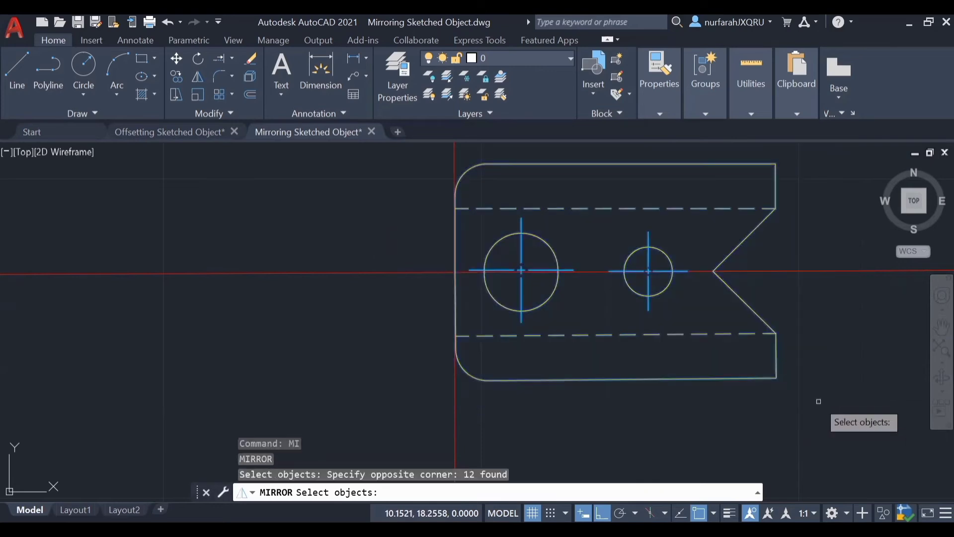
key(Return)
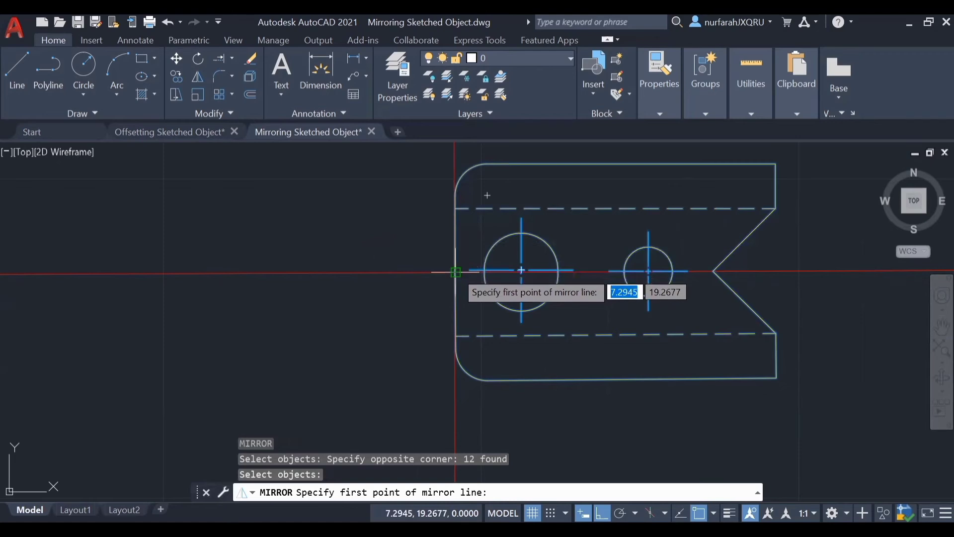
click(455, 272)
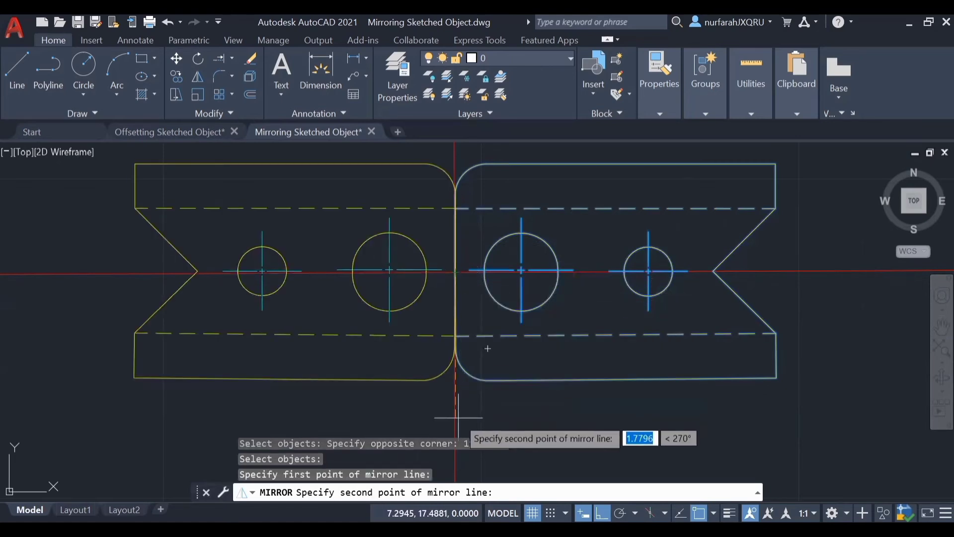
key(F8)
key(F8)
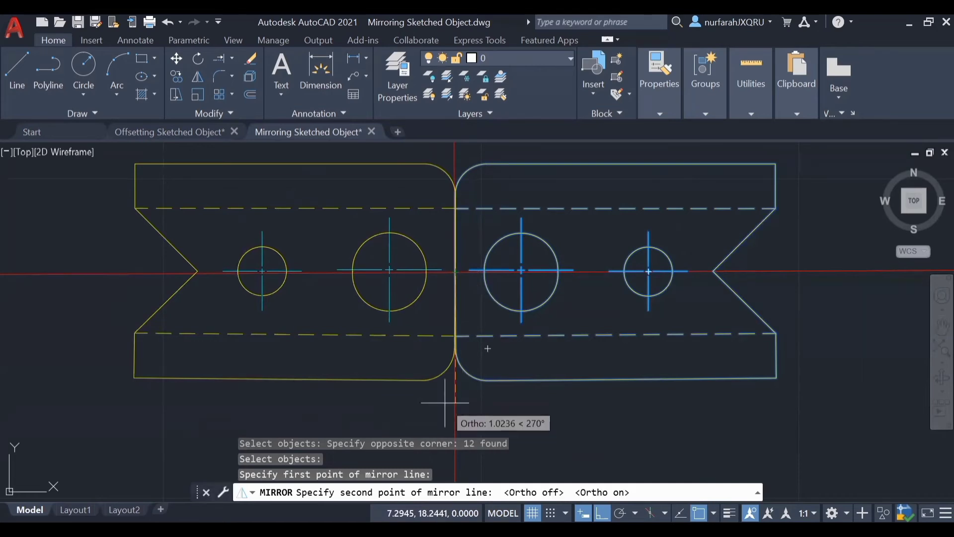
click(461, 424)
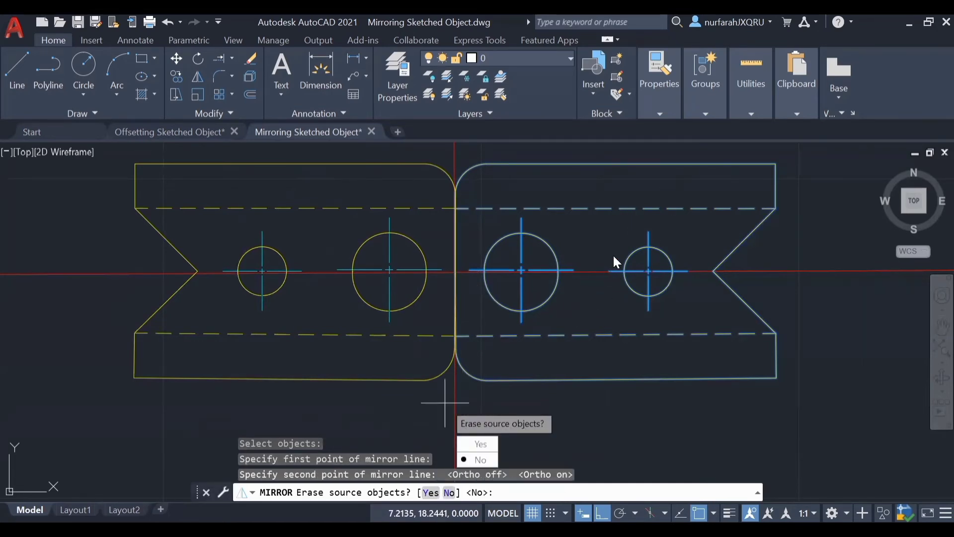
click(480, 444)
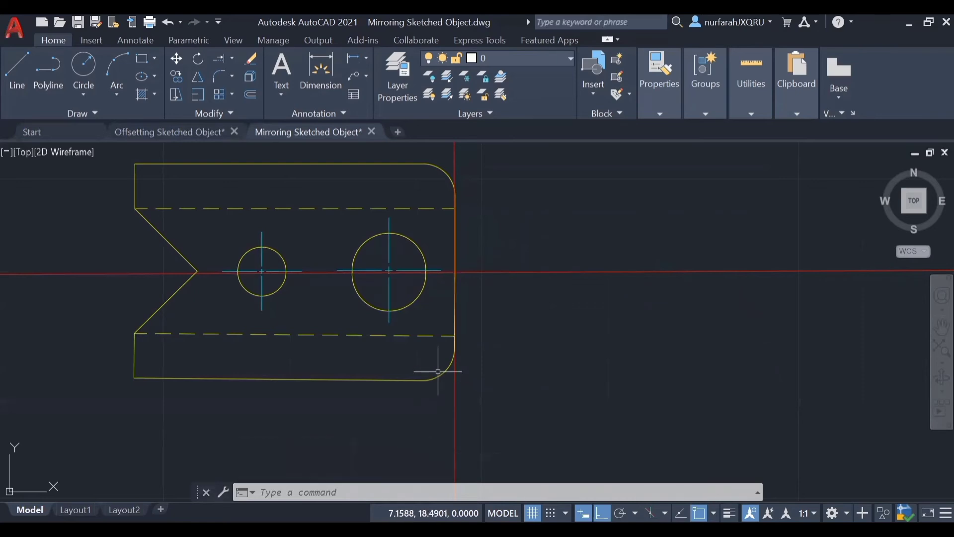
Mirror the whole part about a vertical line a short distance beyond its rounded end, keeping the source objects
scroll(492, 323, down, 1)
text(mi)
key(Return)
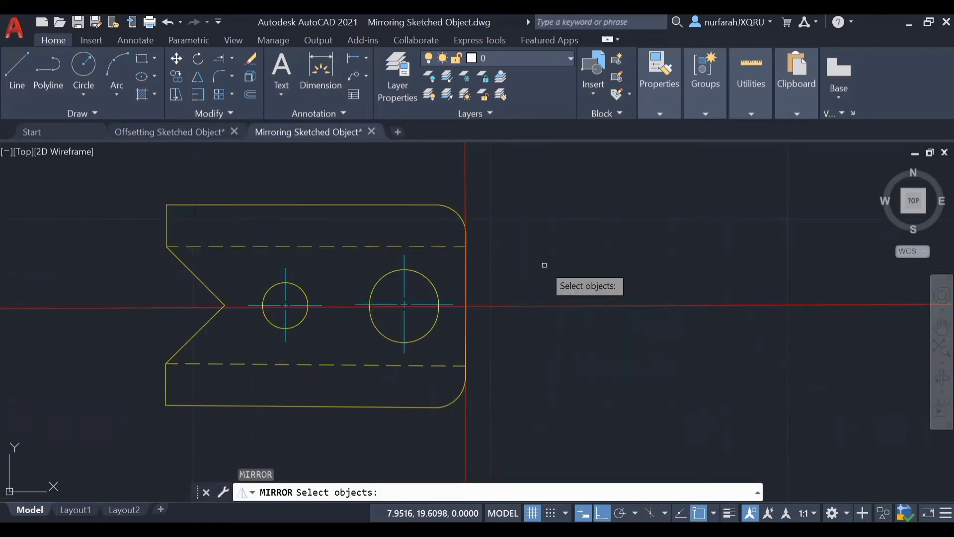
click(139, 177)
click(485, 415)
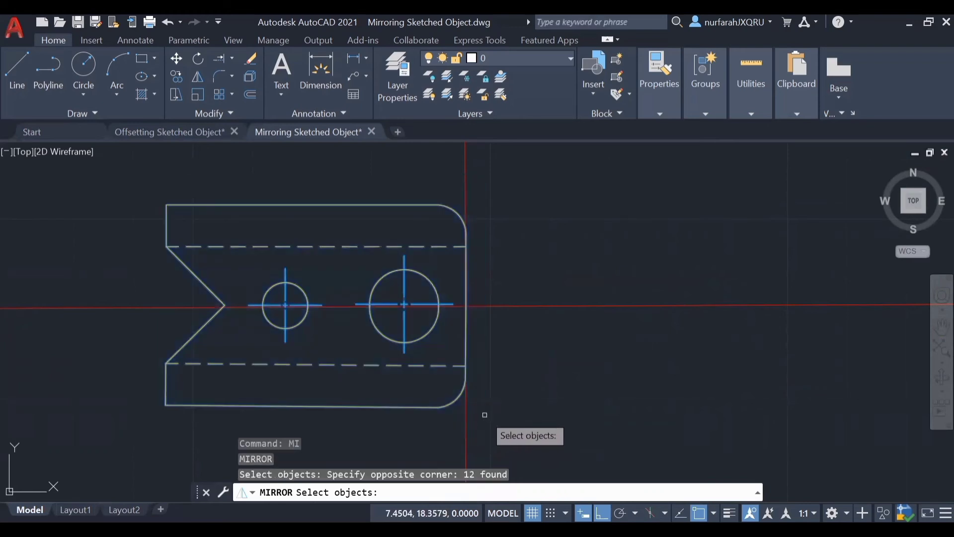
key(Return)
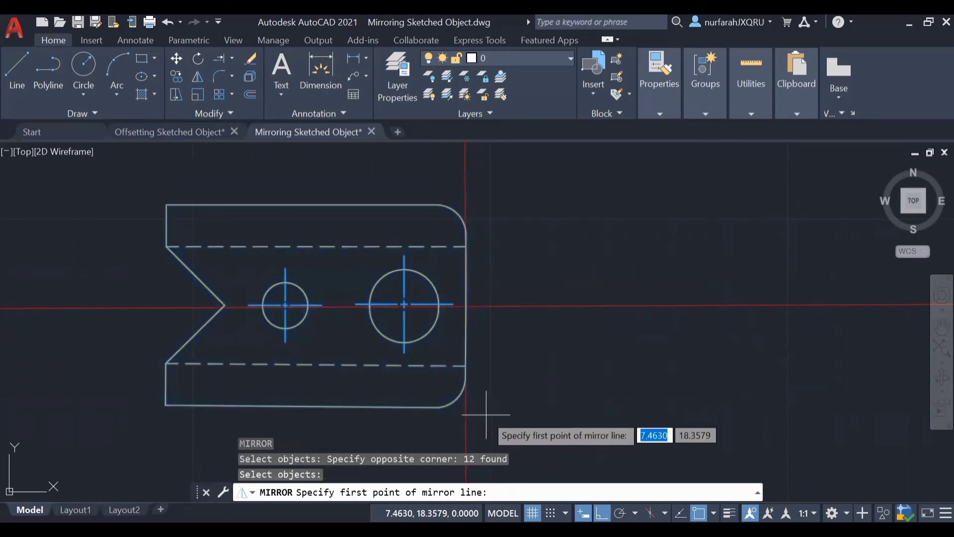
click(521, 173)
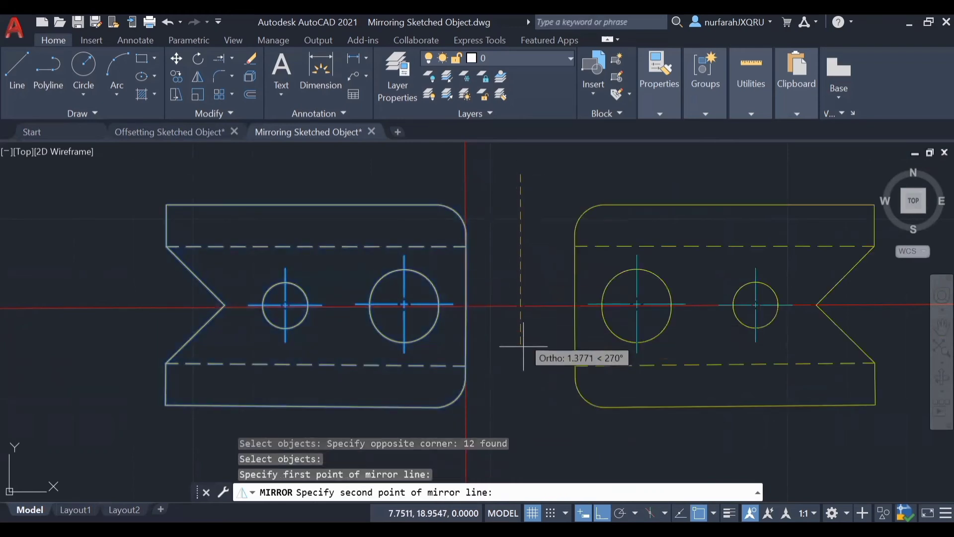
click(546, 456)
mouse_move(560, 380)
middle_down()
mouse_move(462, 378)
mouse_move(530, 372)
middle_up()
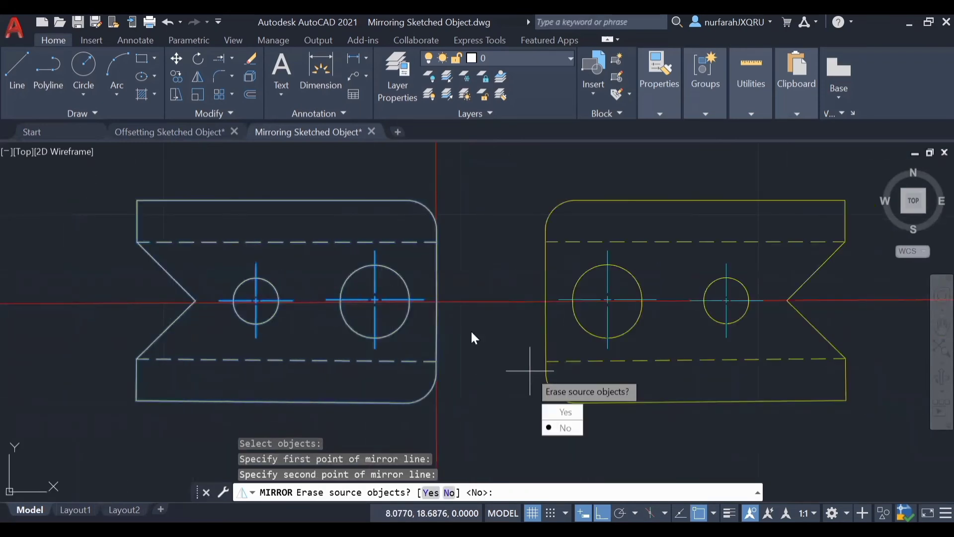
click(561, 427)
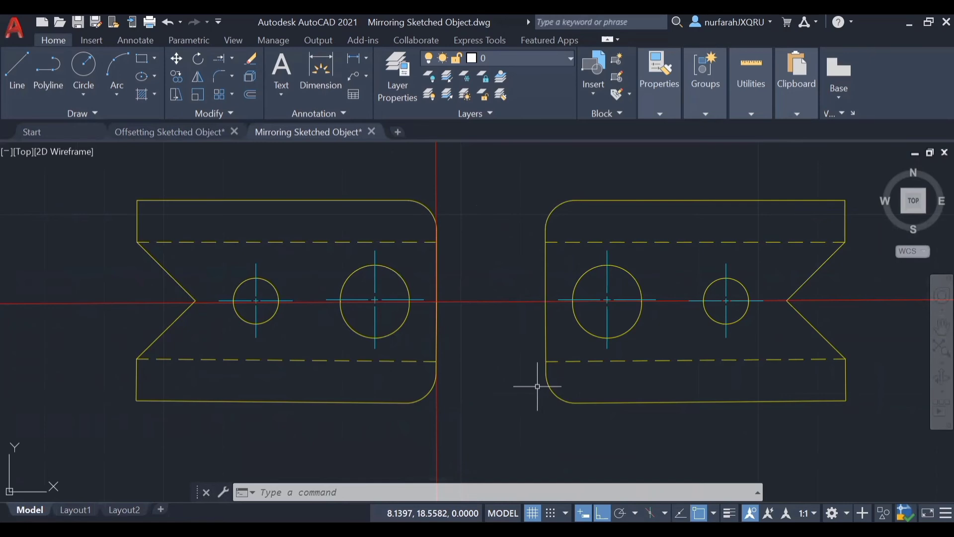
Open the drawing file Trim and Extend Sketched Object
click(61, 23)
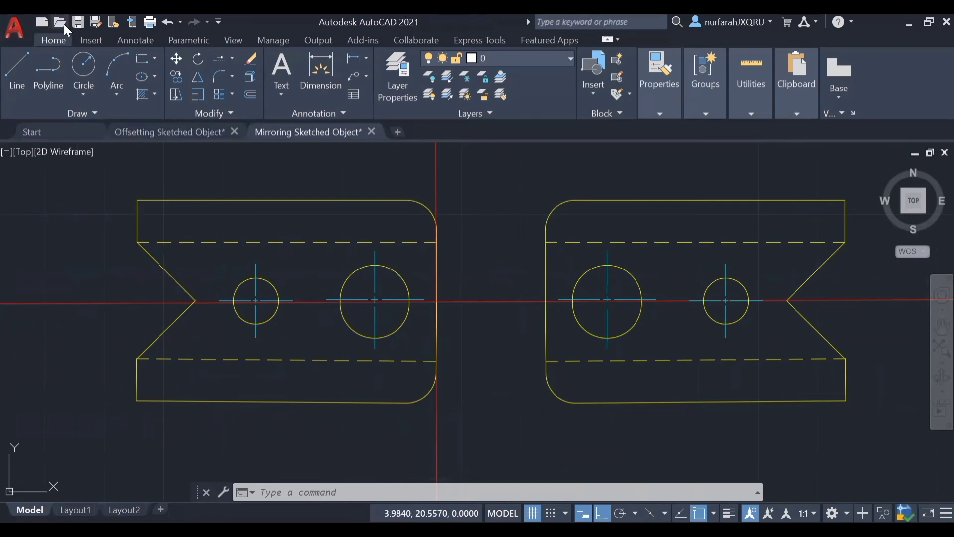
click(385, 175)
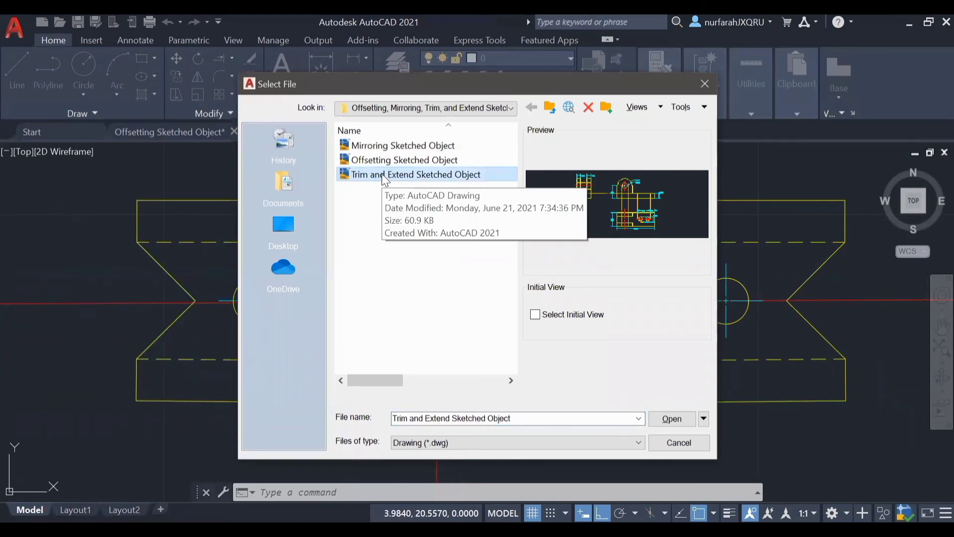
click(672, 418)
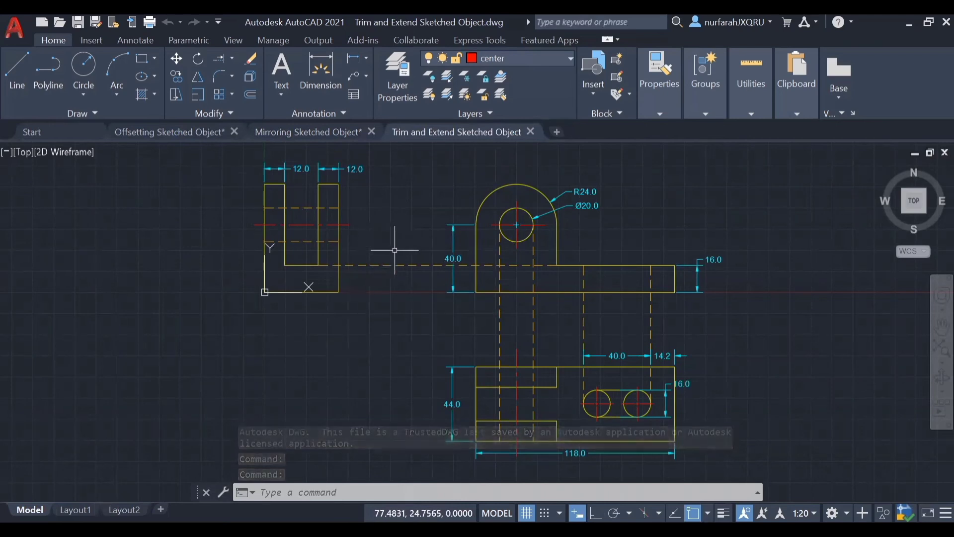
Trim away the horizontal dashed projection line between the side and front views and the four vertical ones between the front view and the view below
click(232, 58)
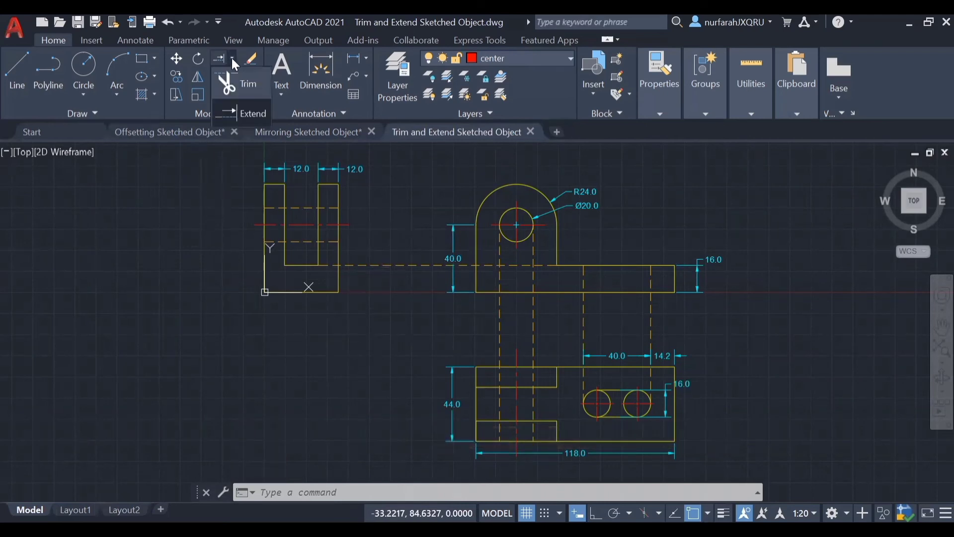
click(242, 88)
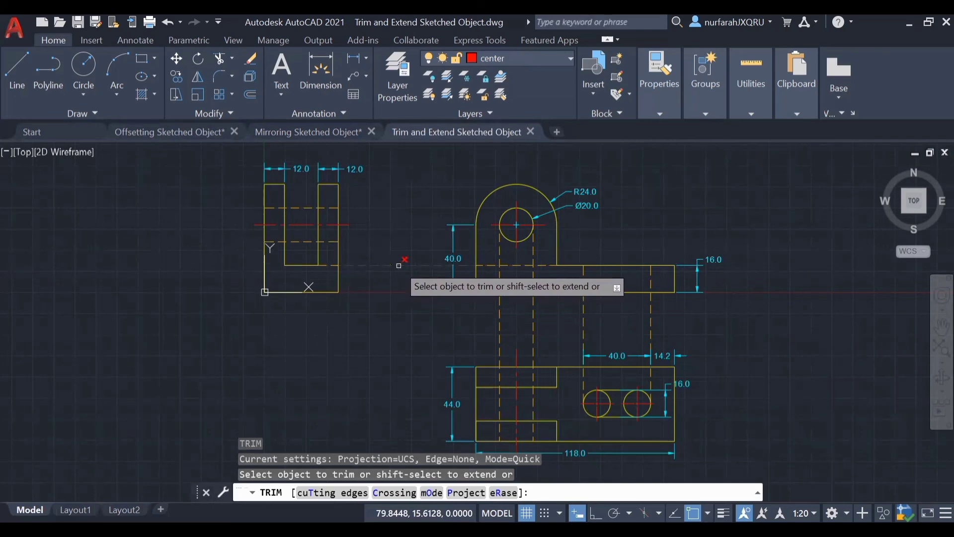
click(398, 266)
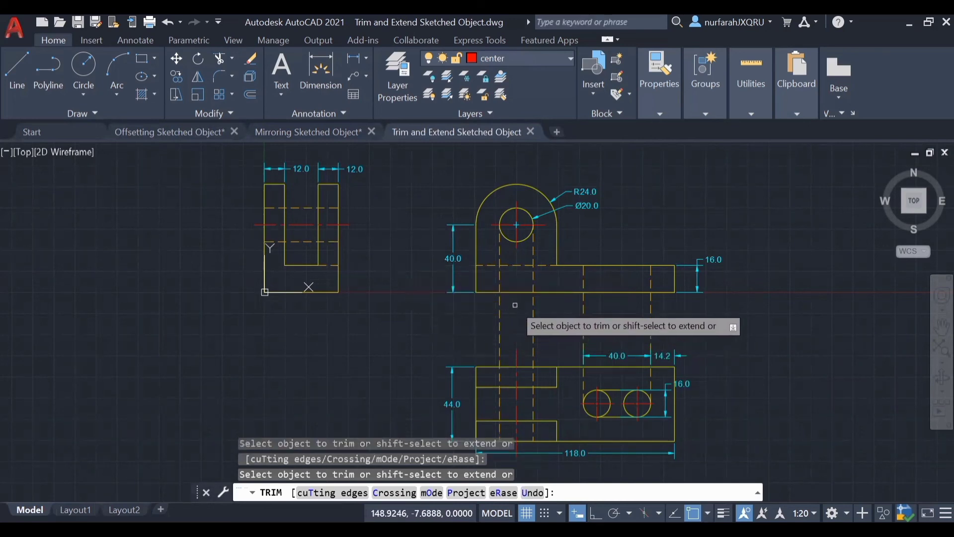
drag(515, 305, 488, 333)
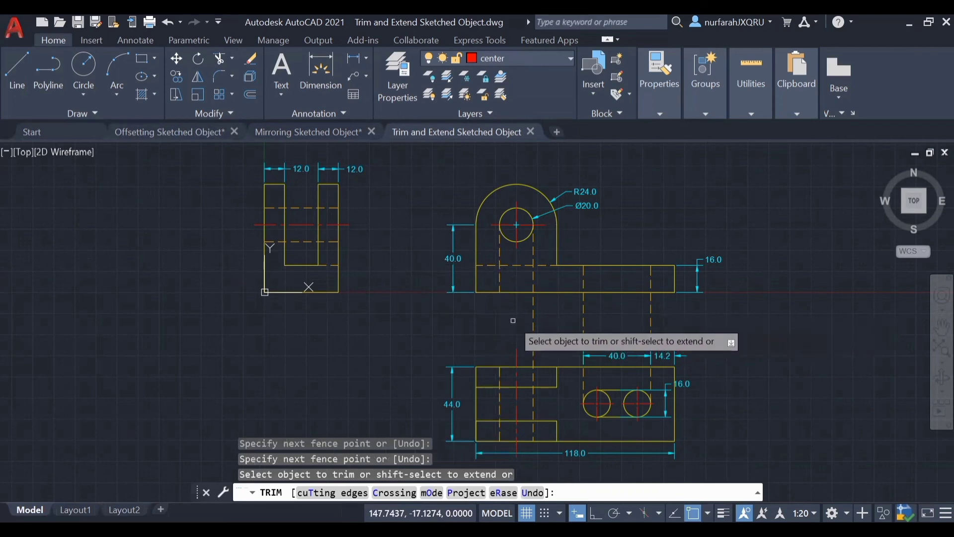
mouse_move(513, 316)
mouse_down()
mouse_move(675, 318)
mouse_move(661, 324)
mouse_up()
key(Return)
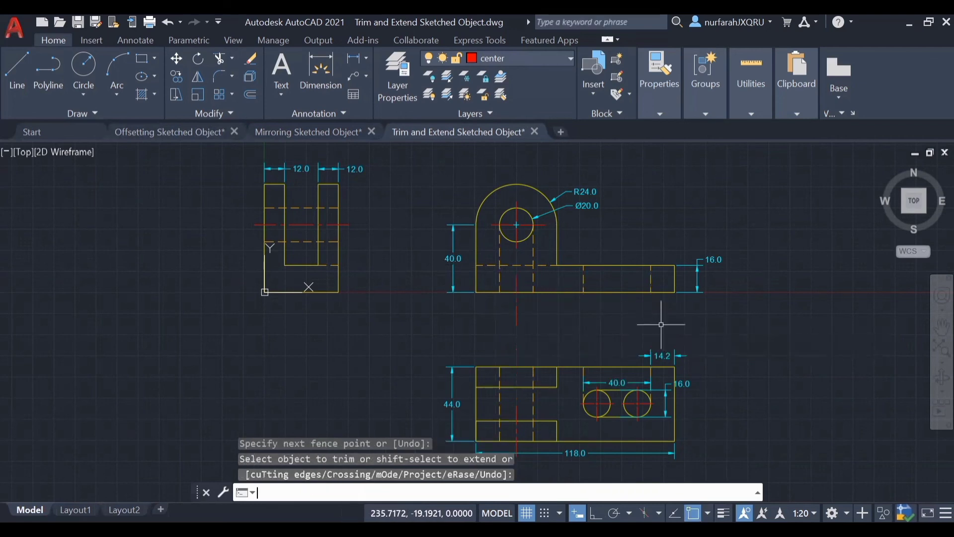
Extend the trimmed horizontal and four vertical dashed lines across the gaps to reconnect the three views
click(232, 60)
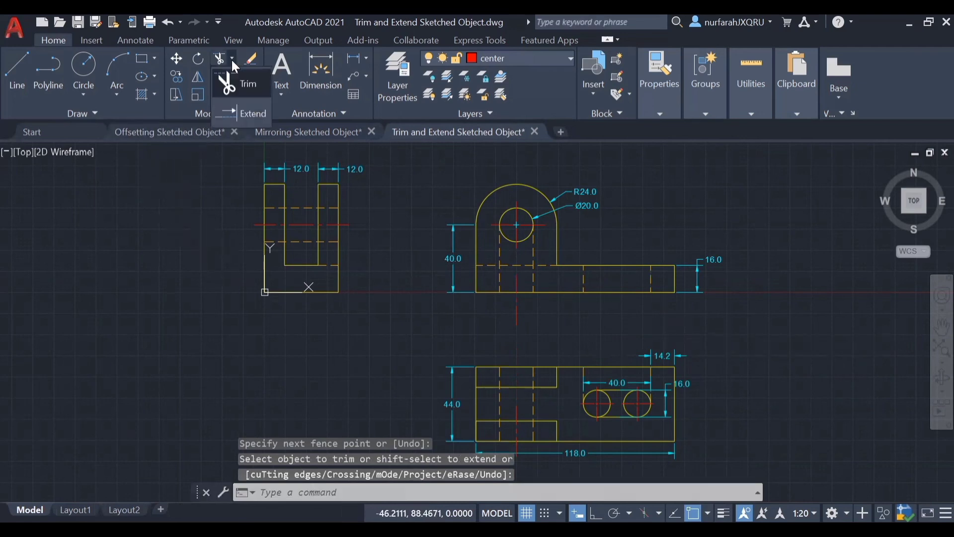
click(243, 114)
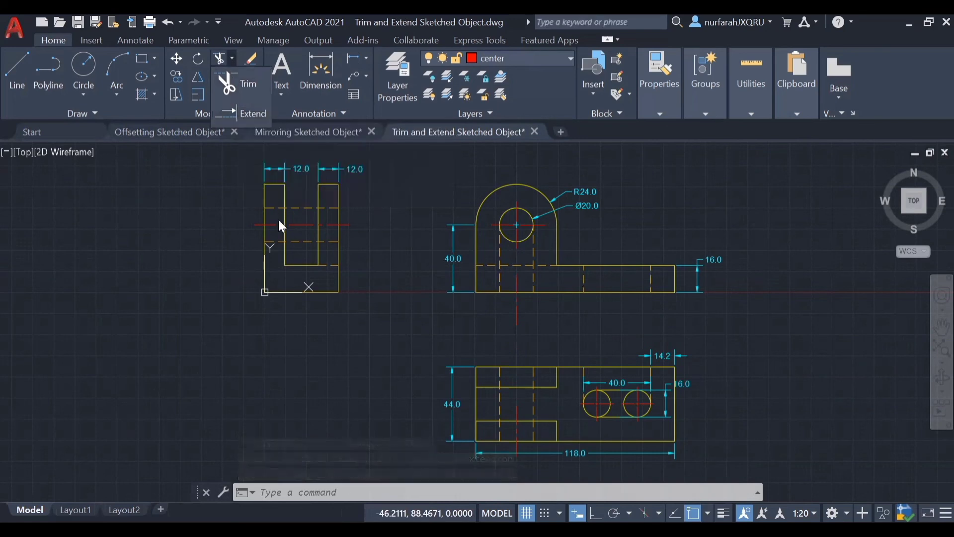
click(332, 267)
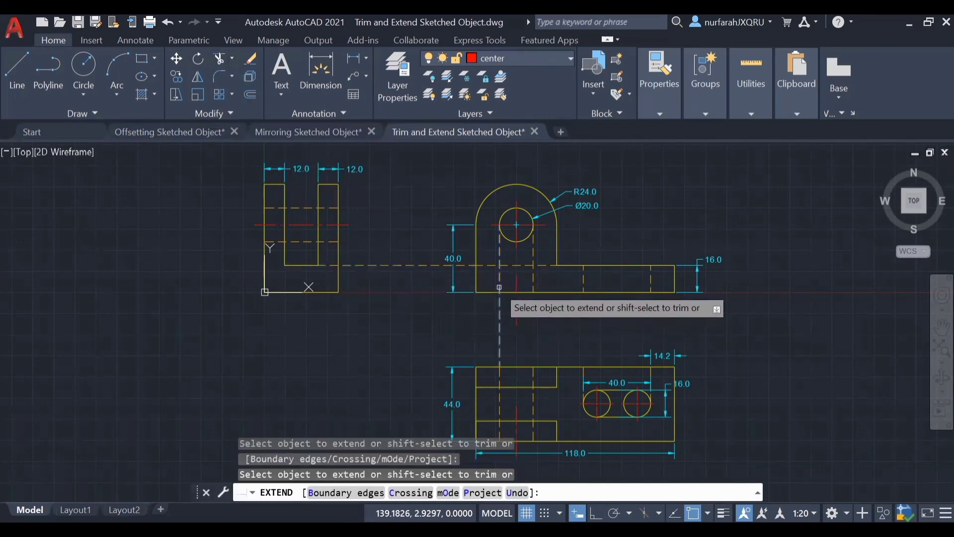
click(499, 284)
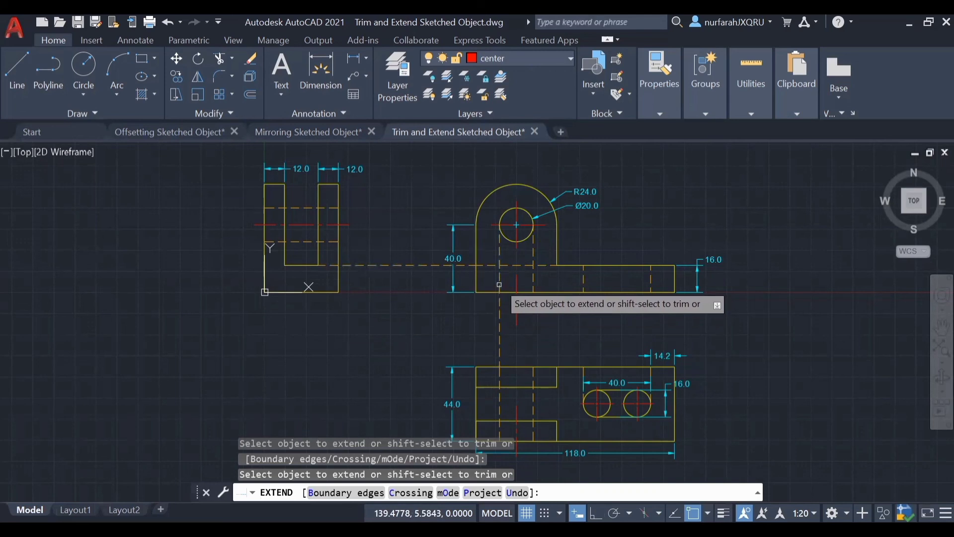
click(534, 371)
click(584, 279)
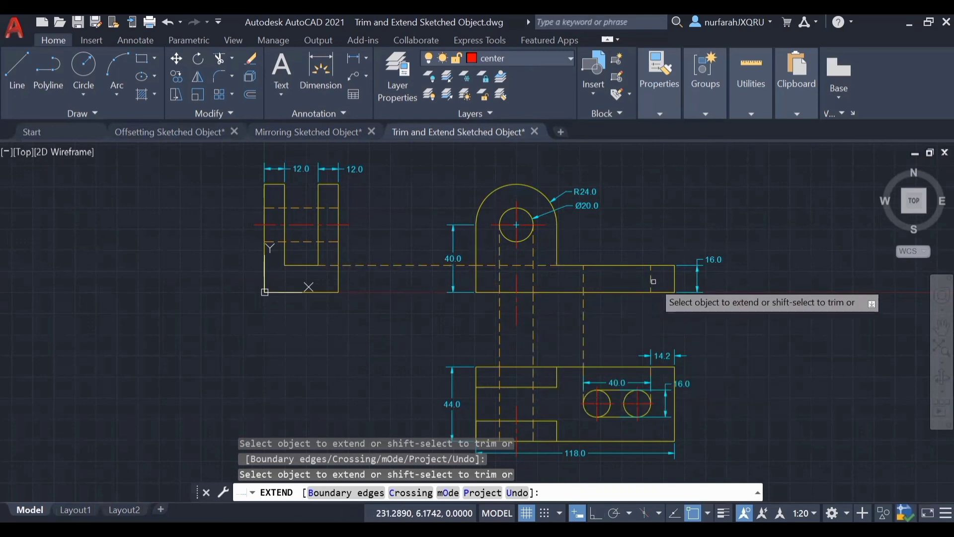
click(651, 274)
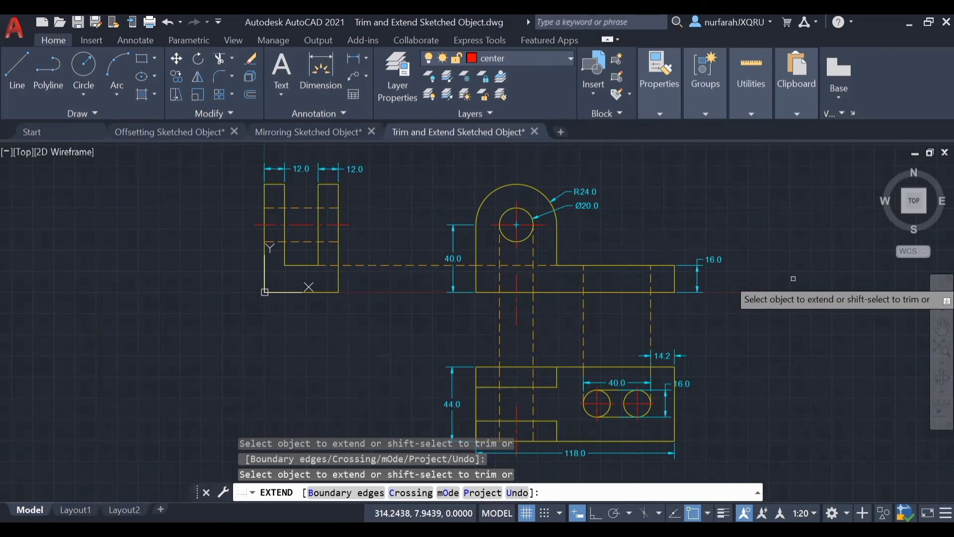
key(Escape)
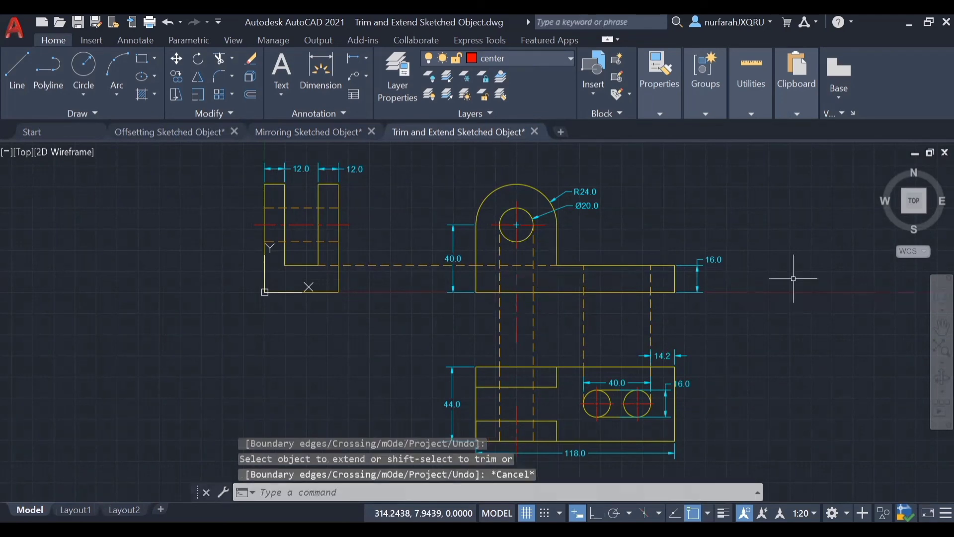